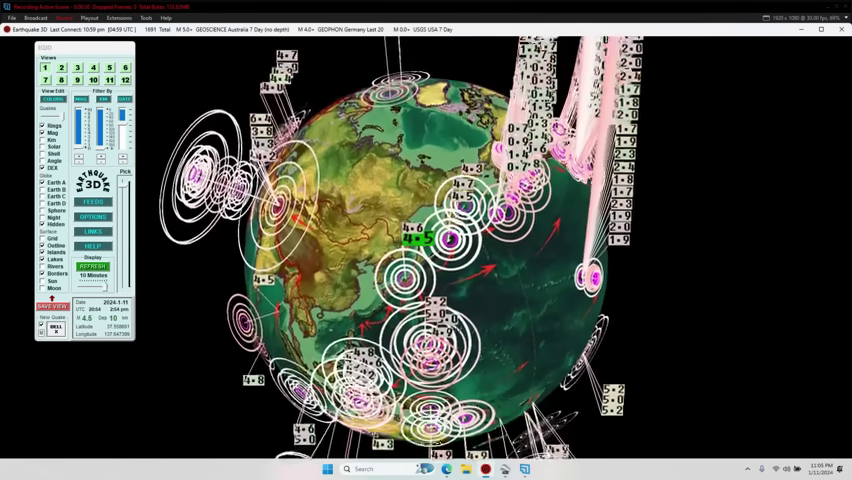
pyautogui.scroll(5, 410, 252)
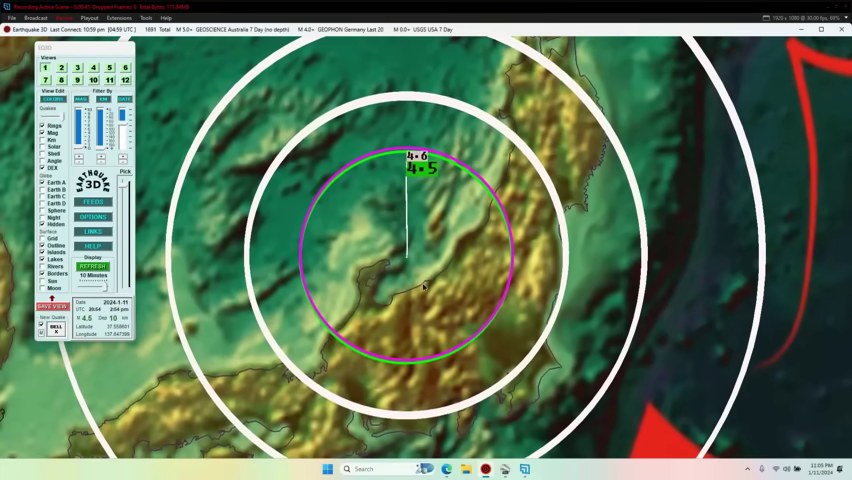
pyautogui.scroll(-5, 381, 248)
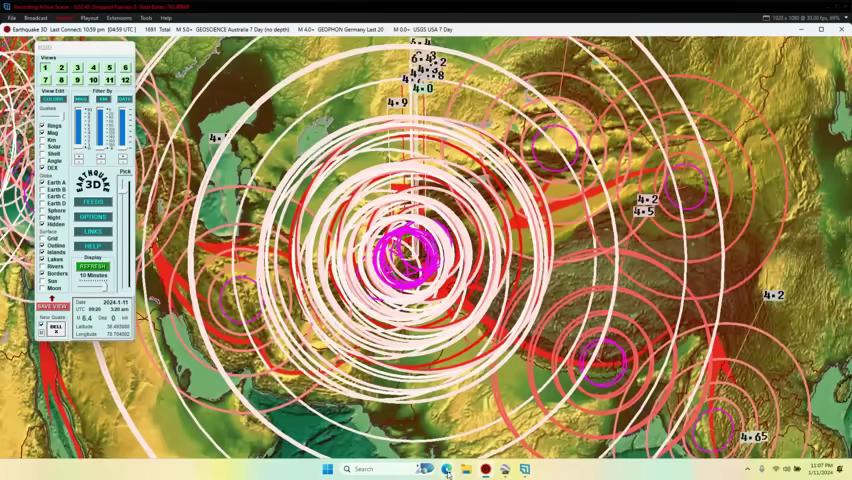
# Bring up the USGS past-day quake map and pan it from Eurasia past Japan to the Philippines.
pyautogui.click(447, 470)
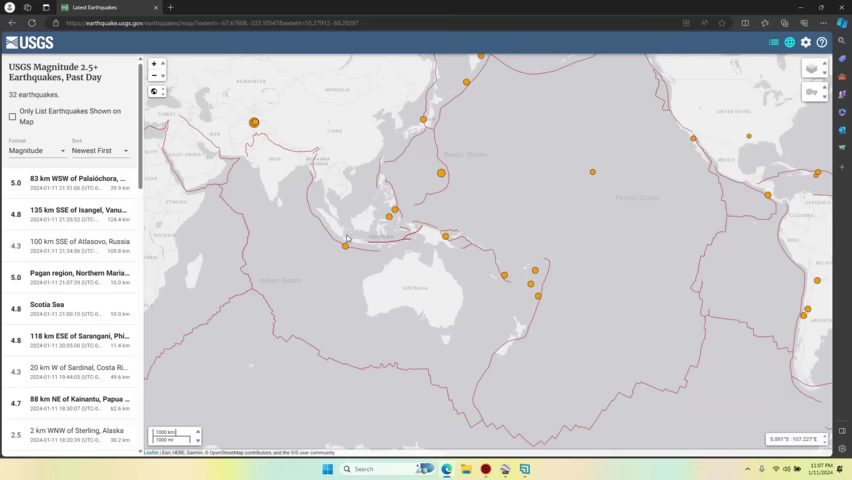
pyautogui.moveTo(295, 160); pyautogui.dragTo(327, 180)
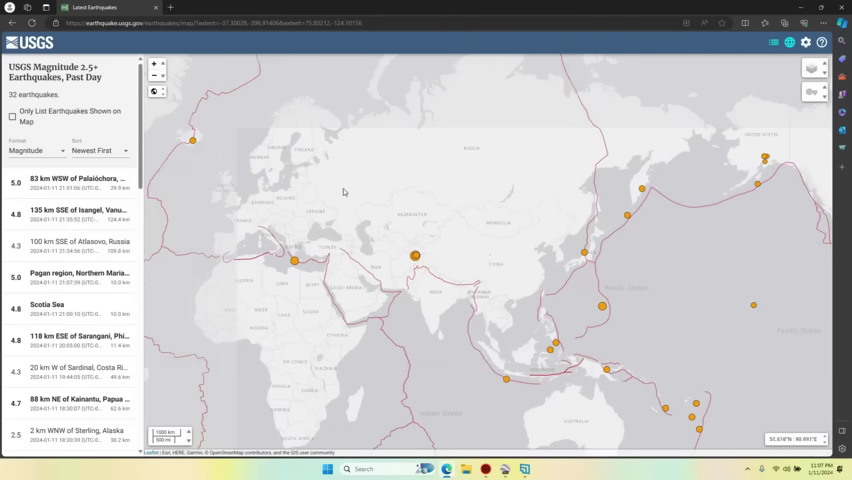
pyautogui.moveTo(471, 276)
pyautogui.mouseDown()
pyautogui.moveTo(172, 178)
pyautogui.moveTo(271, 221)
pyautogui.mouseUp()
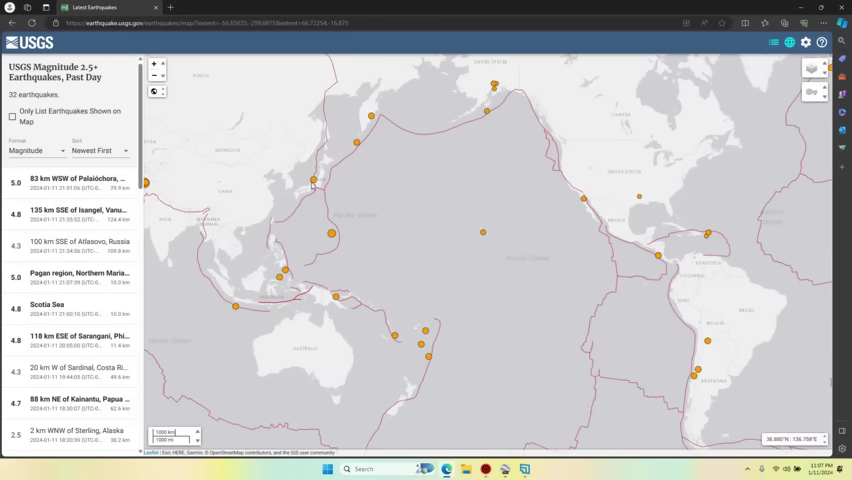
pyautogui.scroll(3, 313, 179)
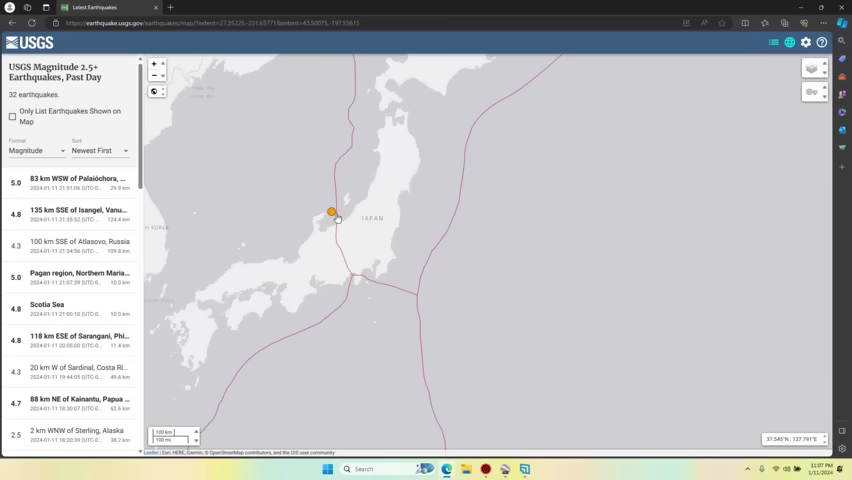
pyautogui.moveTo(331, 269); pyautogui.dragTo(350, 209)
pyautogui.scroll(-1, 348, 209)
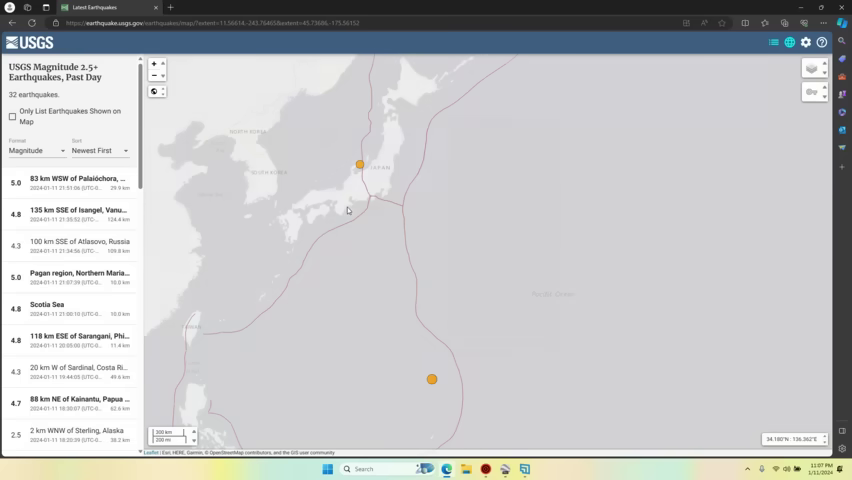
pyautogui.moveTo(315, 240); pyautogui.dragTo(354, 175)
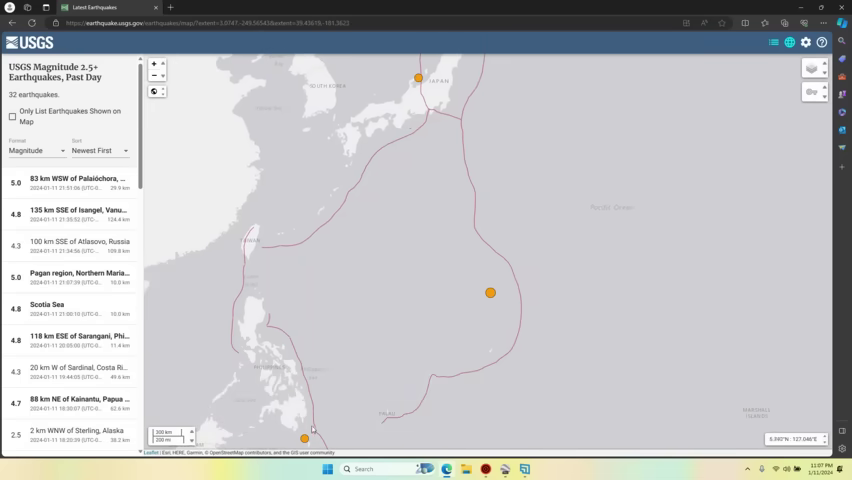
pyautogui.moveTo(310, 325)
pyautogui.mouseDown()
pyautogui.moveTo(323, 197)
pyautogui.moveTo(312, 286)
pyautogui.mouseUp()
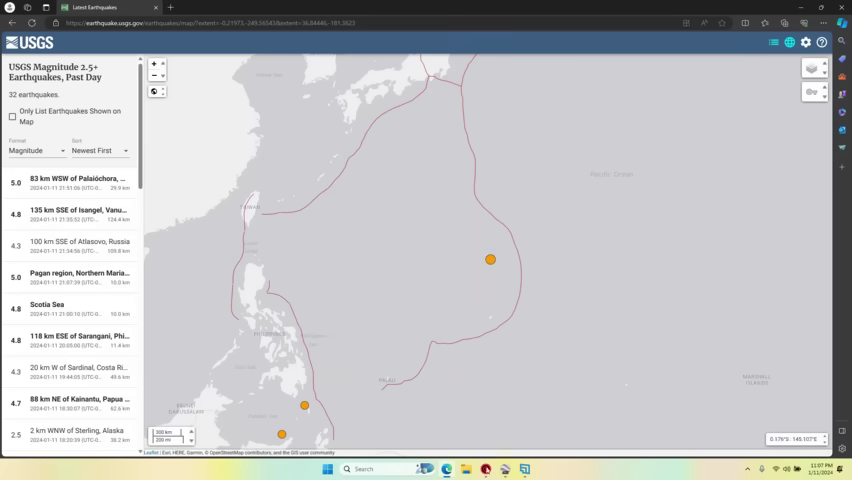
# Glance at the Earthquake 3D globe, then frame Japan, Taiwan and the Philippines on the USGS map.
pyautogui.click(485, 468)
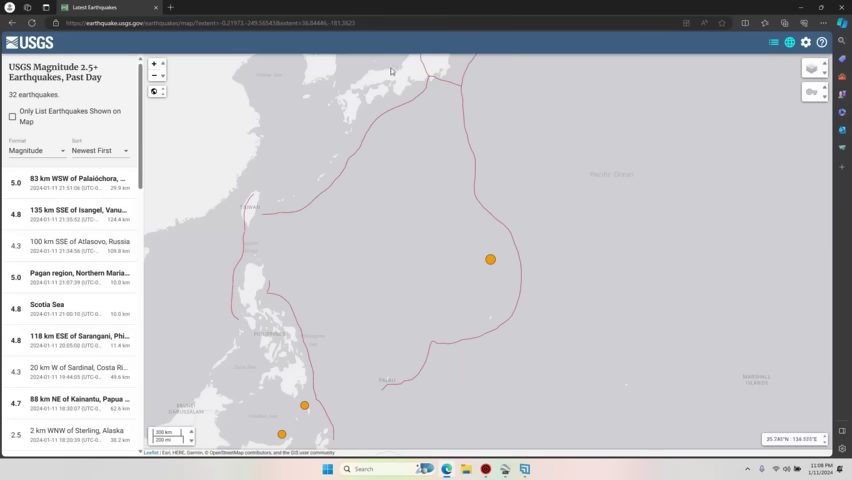
pyautogui.moveTo(393, 70); pyautogui.dragTo(401, 215)
pyautogui.moveTo(310, 358)
pyautogui.mouseDown()
pyautogui.moveTo(314, 207)
pyautogui.moveTo(454, 238)
pyautogui.mouseUp()
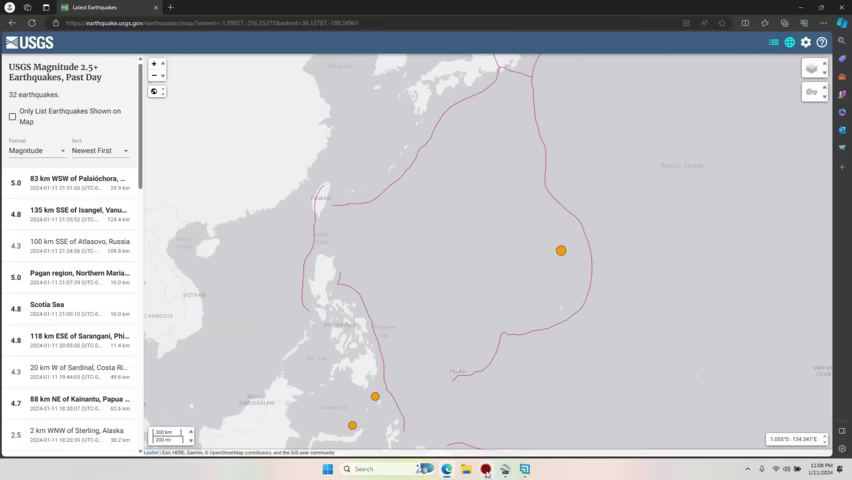
# Check the globe's 5.2 western Pacific quake, then centre the USGS world map on Asia-Pacific.
pyautogui.click(486, 469)
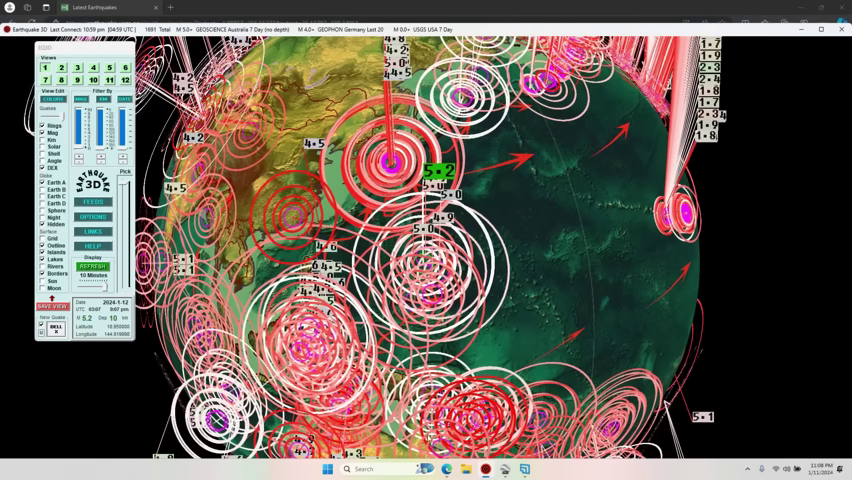
pyautogui.click(486, 469)
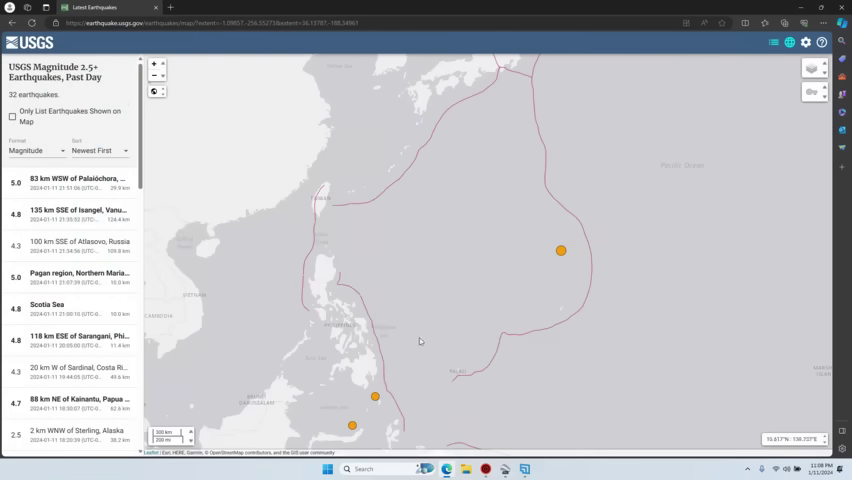
pyautogui.scroll(2, 350, 283)
pyautogui.scroll(3, 344, 287)
pyautogui.scroll(-2, 281, 327)
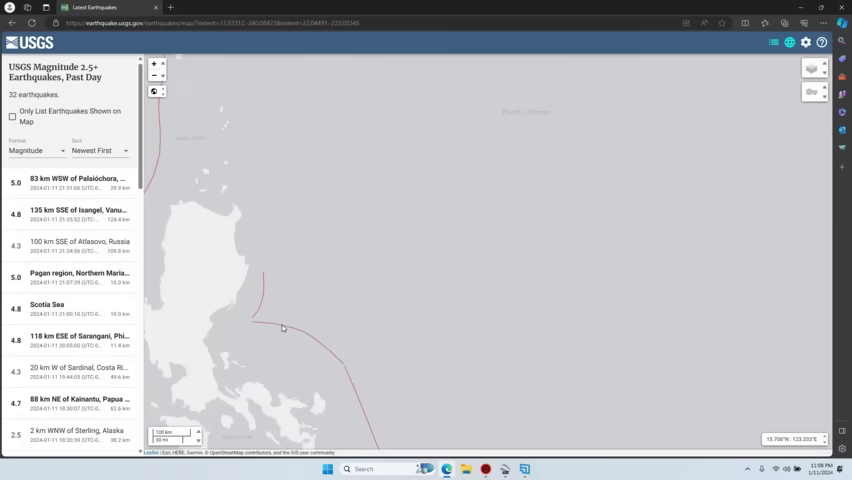
pyautogui.scroll(2, 281, 326)
pyautogui.scroll(2, 276, 312)
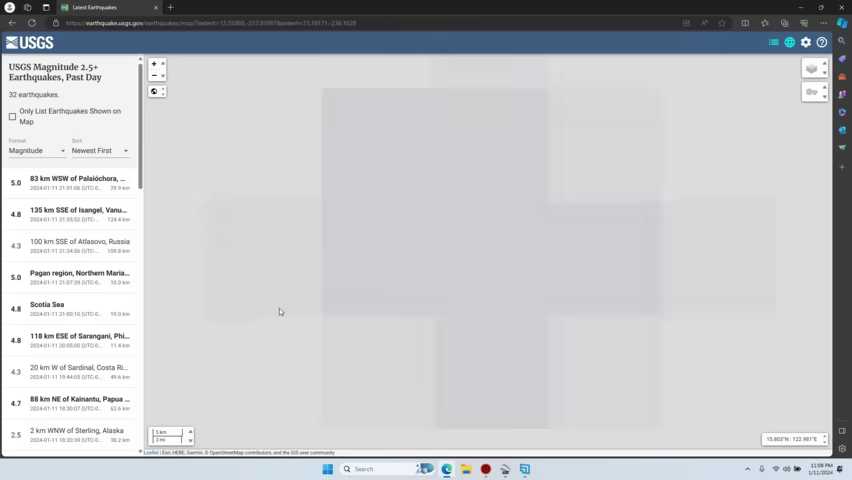
pyautogui.scroll(-5, 280, 311)
pyautogui.scroll(-4, 280, 314)
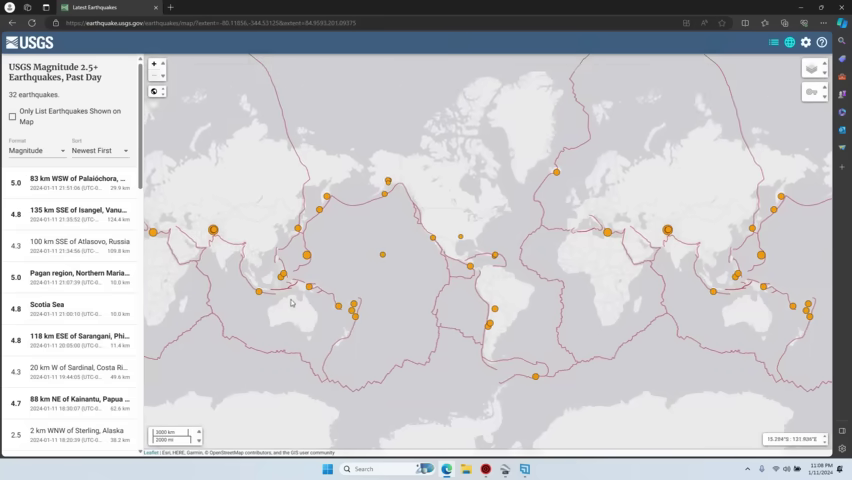
pyautogui.moveTo(291, 300); pyautogui.dragTo(416, 277)
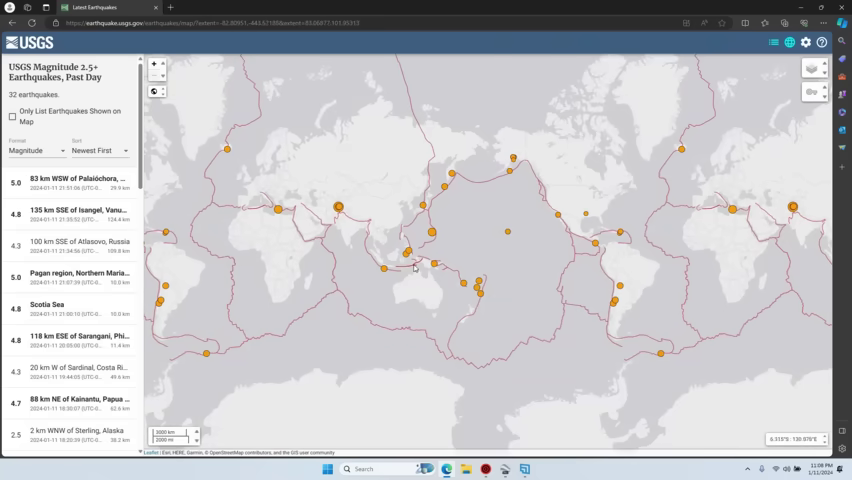
pyautogui.scroll(1, 415, 268)
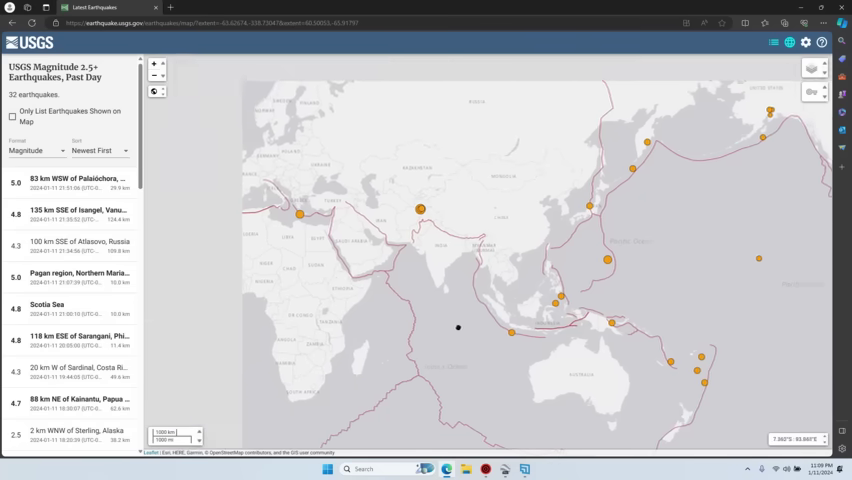
# Frame Europe and the Mediterranean quakes near Greece on the USGS map, then switch to Earthquake 3D.
pyautogui.moveTo(285, 245); pyautogui.dragTo(456, 325)
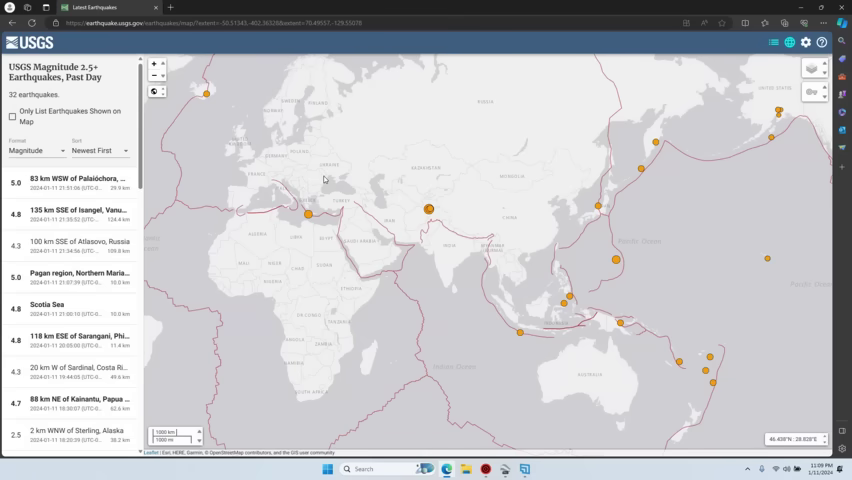
pyautogui.scroll(1, 324, 180)
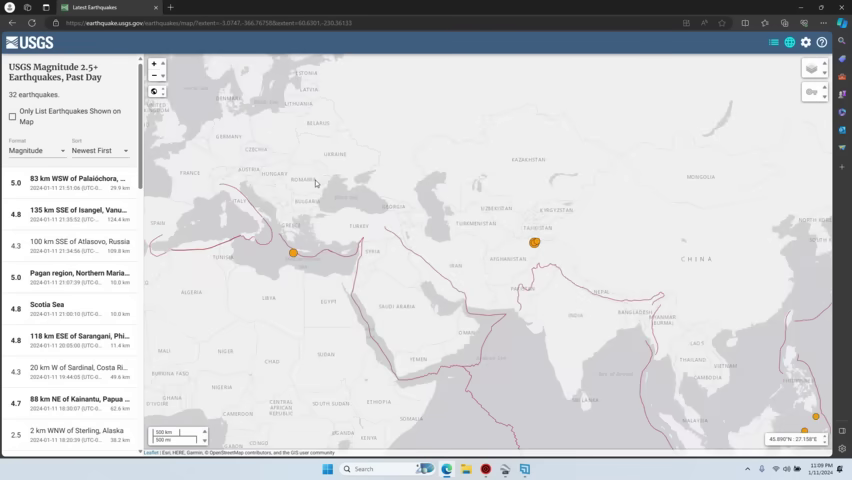
pyautogui.moveTo(314, 157); pyautogui.dragTo(380, 184)
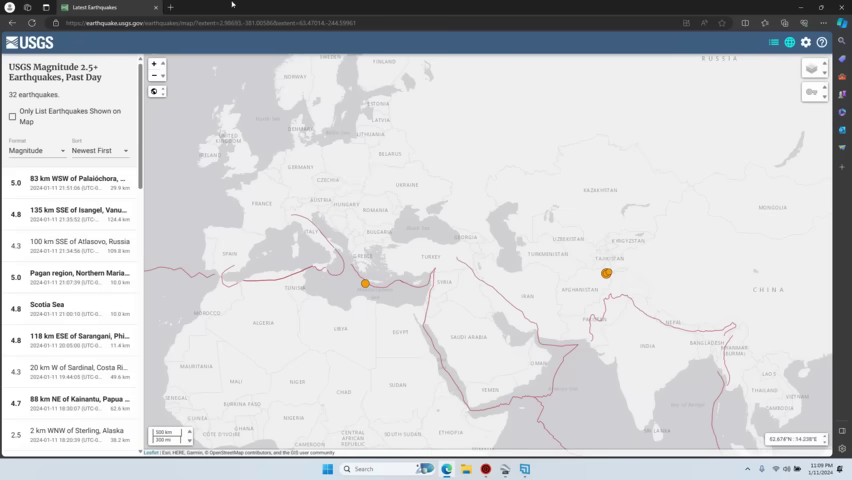
pyautogui.hotkey('alt', 'Tab')
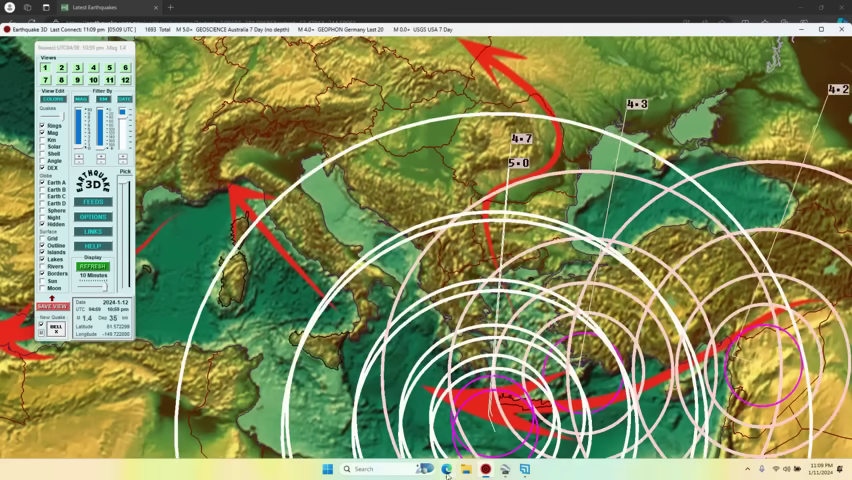
pyautogui.moveTo(447, 469)
pyautogui.click(445, 440)
pyautogui.moveTo(373, 301); pyautogui.dragTo(430, 314)
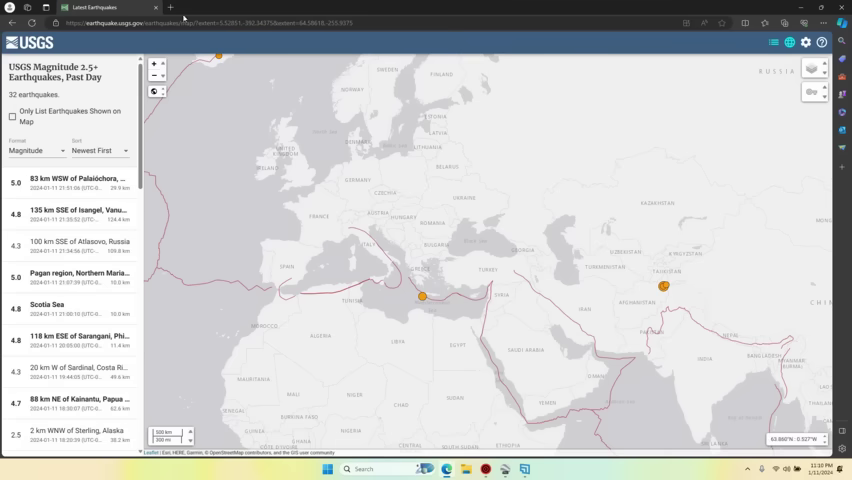
pyautogui.click(485, 469)
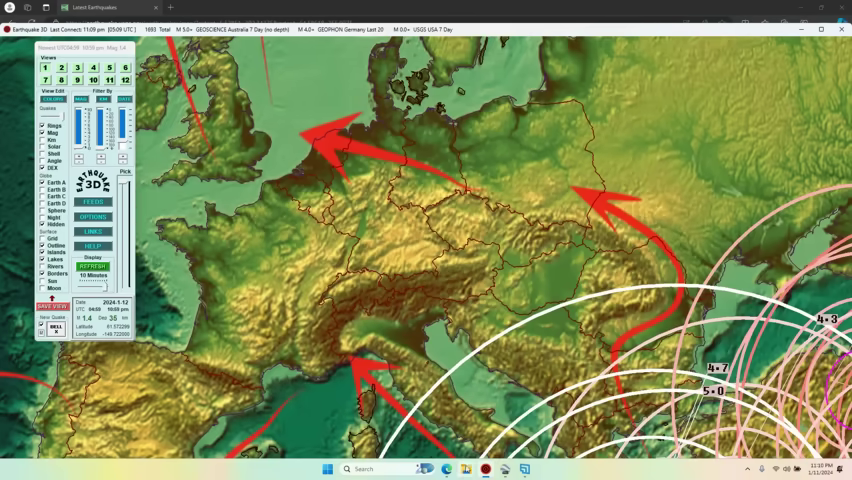
# Bring the USGS earthquake map in Edge to the front.
pyautogui.click(445, 468)
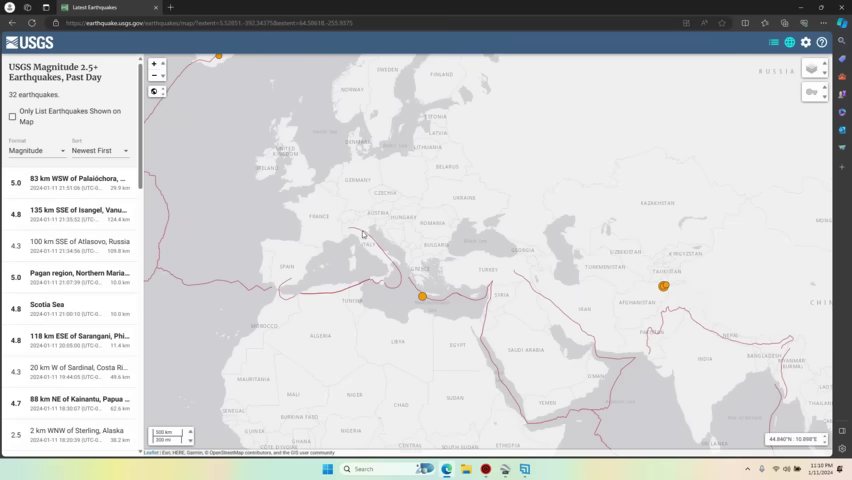
pyautogui.scroll(3, 363, 234)
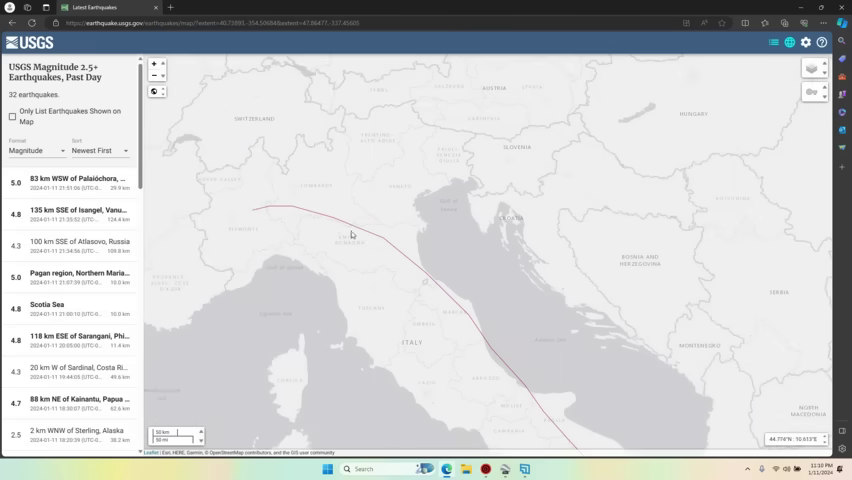
pyautogui.scroll(-4, 387, 229)
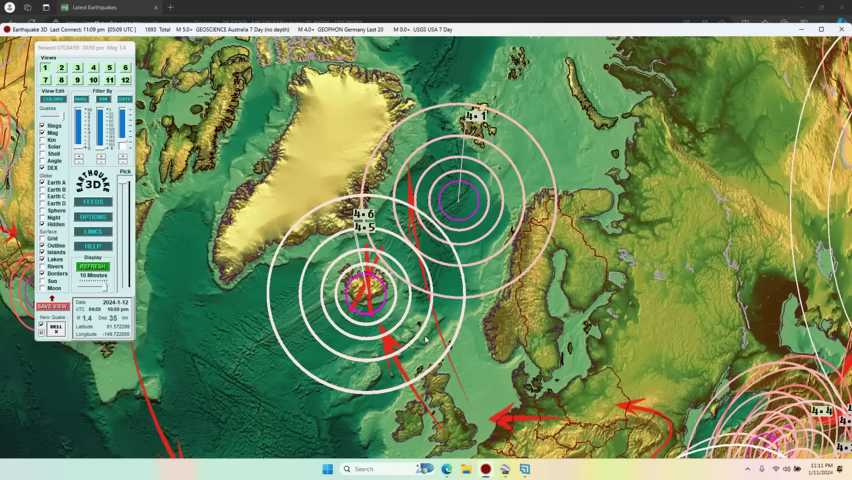
pyautogui.scroll(-3, 425, 340)
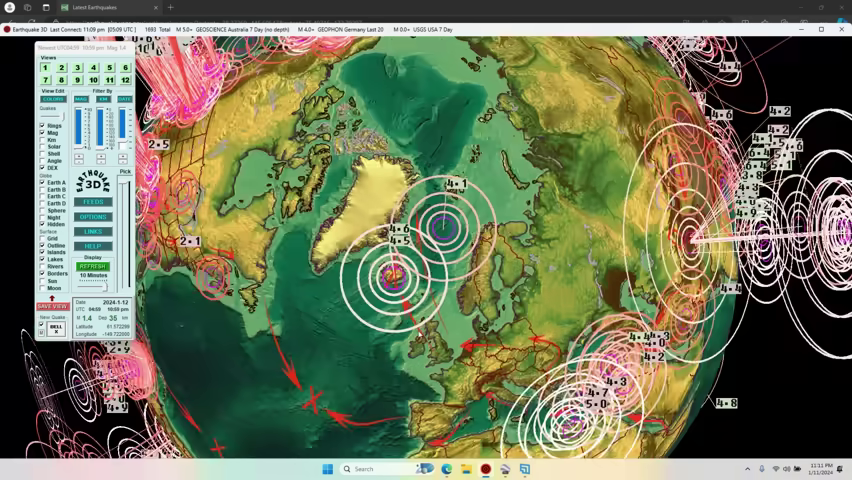
pyautogui.scroll(2, 400, 270)
pyautogui.scroll(1, 400, 270)
pyautogui.scroll(2, 400, 270)
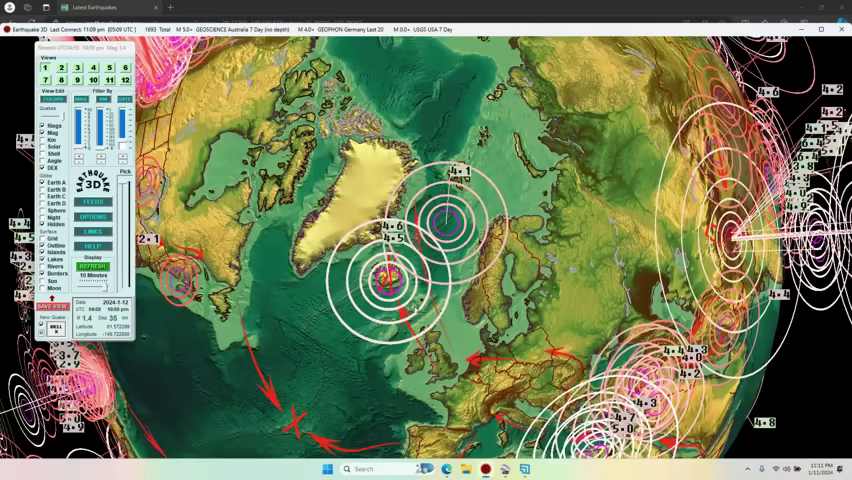
pyautogui.scroll(2, 410, 308)
pyautogui.scroll(1, 410, 308)
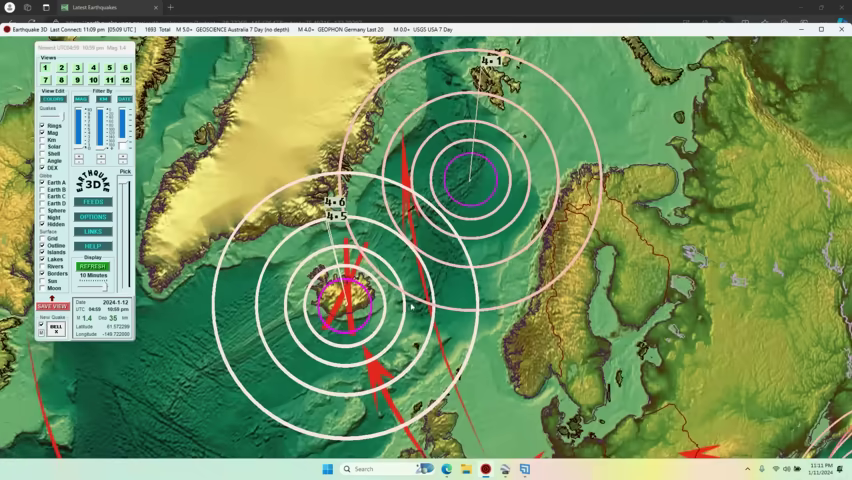
pyautogui.scroll(-1, 390, 297)
pyautogui.scroll(-1, 390, 297)
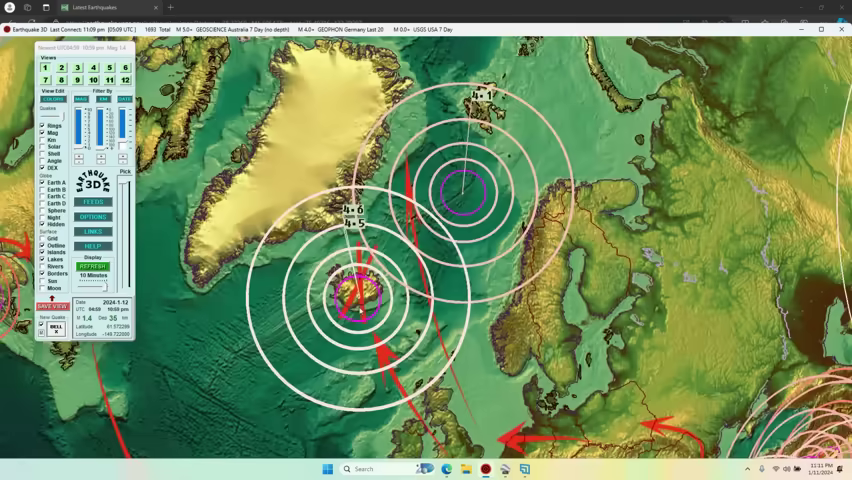
pyautogui.scroll(-1, 390, 297)
pyautogui.scroll(-1, 362, 310)
pyautogui.scroll(-1, 362, 310)
pyautogui.scroll(1, 362, 310)
pyautogui.scroll(1, 364, 309)
pyautogui.scroll(2, 366, 308)
# Rotate the globe around Iceland and Greenland, then pan the USGS map to the Pacific.
pyautogui.moveTo(366, 308); pyautogui.dragTo(474, 263)
pyautogui.scroll(1, 404, 270)
pyautogui.scroll(2, 404, 270)
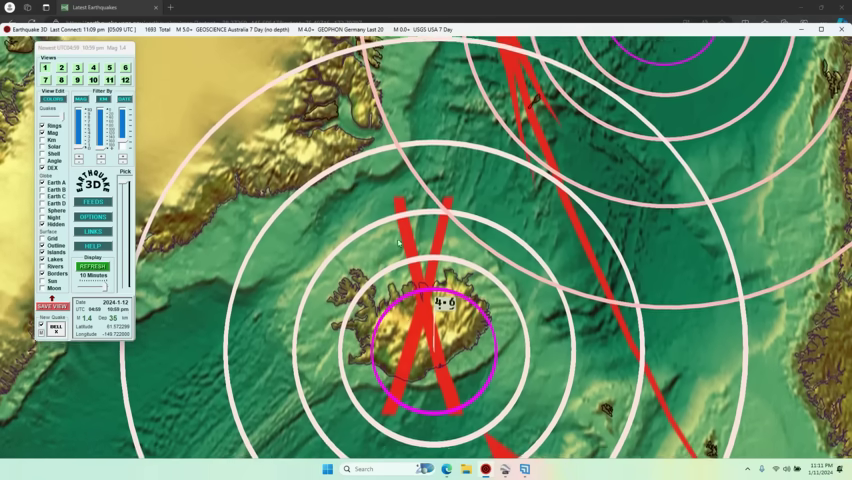
pyautogui.scroll(1, 404, 270)
pyautogui.moveTo(404, 270); pyautogui.dragTo(408, 232)
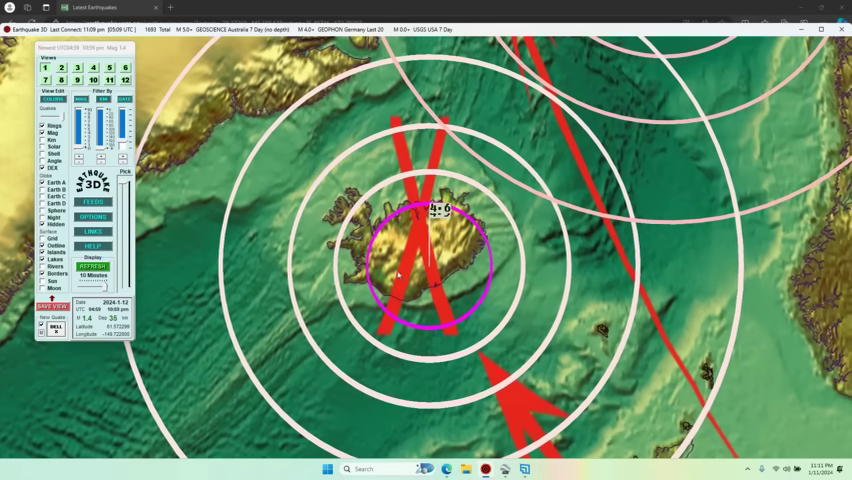
pyautogui.scroll(-2, 430, 280)
pyautogui.scroll(-2, 447, 318)
pyautogui.moveTo(446, 318)
pyautogui.mouseDown()
pyautogui.moveTo(414, 179)
pyautogui.moveTo(319, 137)
pyautogui.moveTo(321, 151)
pyautogui.mouseUp()
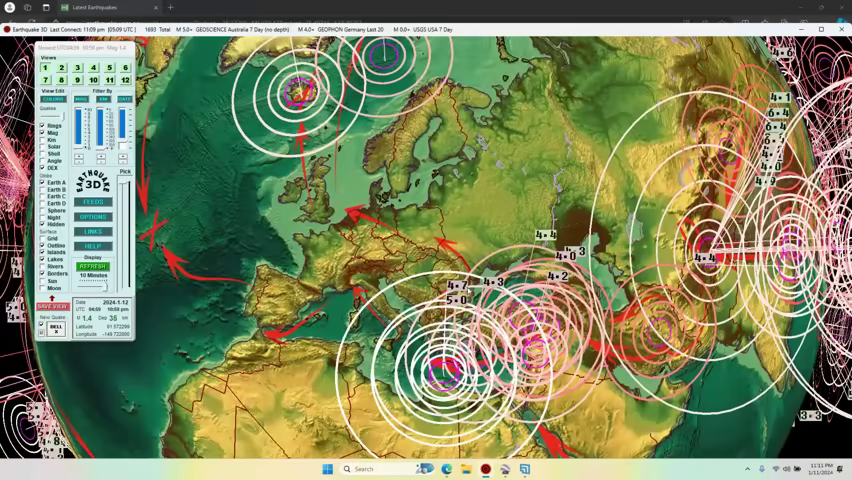
pyautogui.moveTo(321, 151)
pyautogui.mouseDown()
pyautogui.moveTo(315, 205)
pyautogui.moveTo(325, 270)
pyautogui.moveTo(339, 141)
pyautogui.moveTo(329, 141)
pyautogui.moveTo(370, 195)
pyautogui.mouseUp()
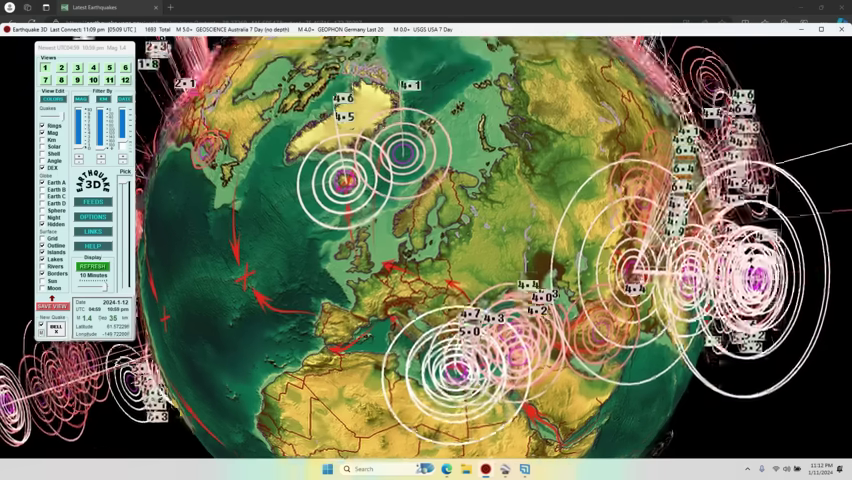
pyautogui.moveTo(284, 160)
pyautogui.mouseDown()
pyautogui.moveTo(292, 130)
pyautogui.moveTo(122, 40)
pyautogui.mouseUp()
pyautogui.scroll(5, 292, 130)
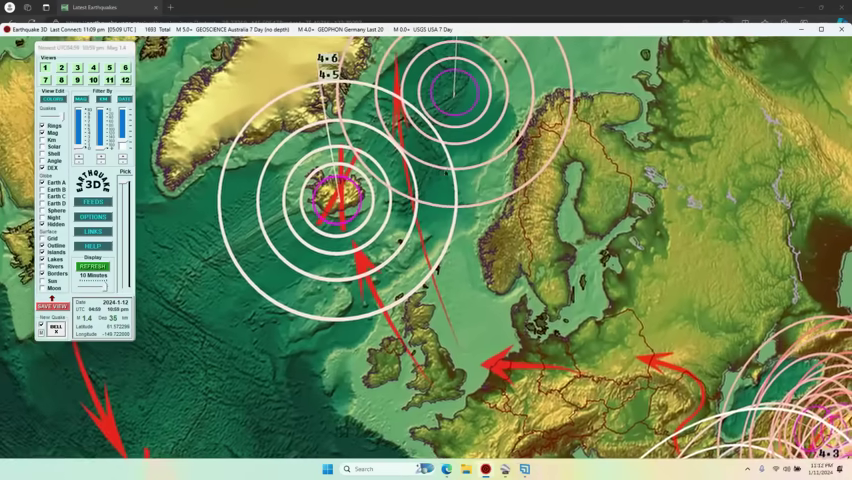
pyautogui.scroll(-5, 426, 250)
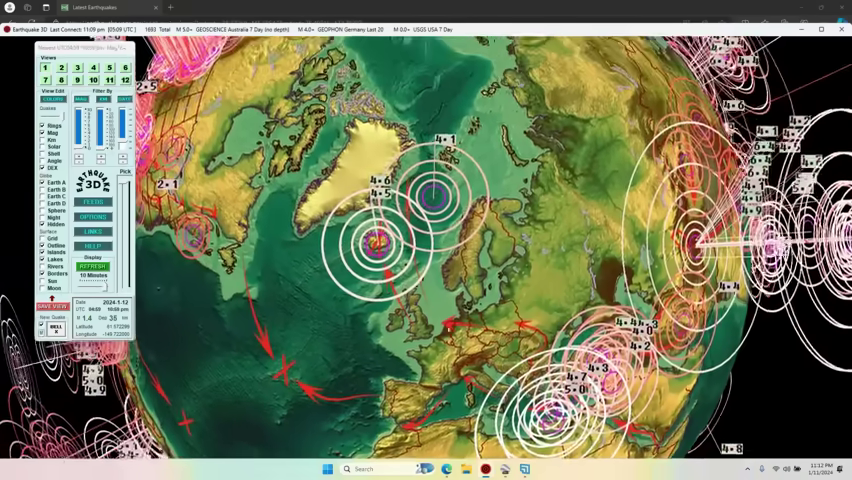
pyautogui.scroll(5, 375, 185)
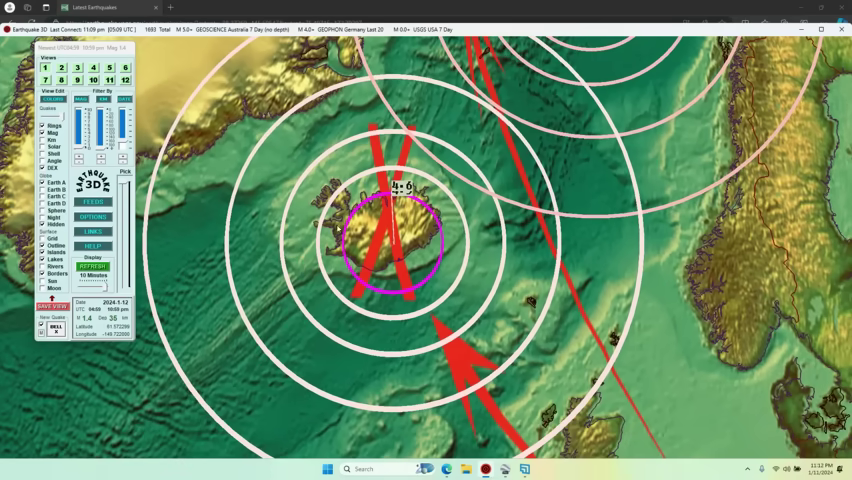
pyautogui.scroll(-5, 426, 240)
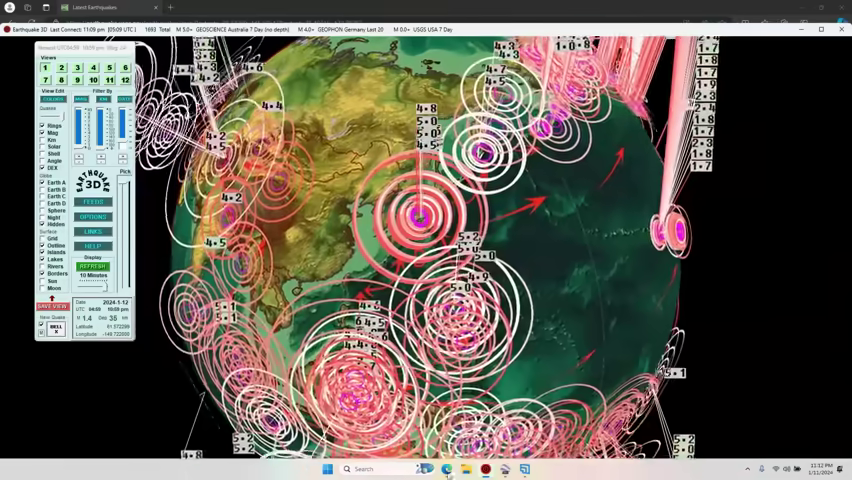
pyautogui.hotkey('alt', 'Tab')
pyautogui.moveTo(338, 283); pyautogui.dragTo(215, 152)
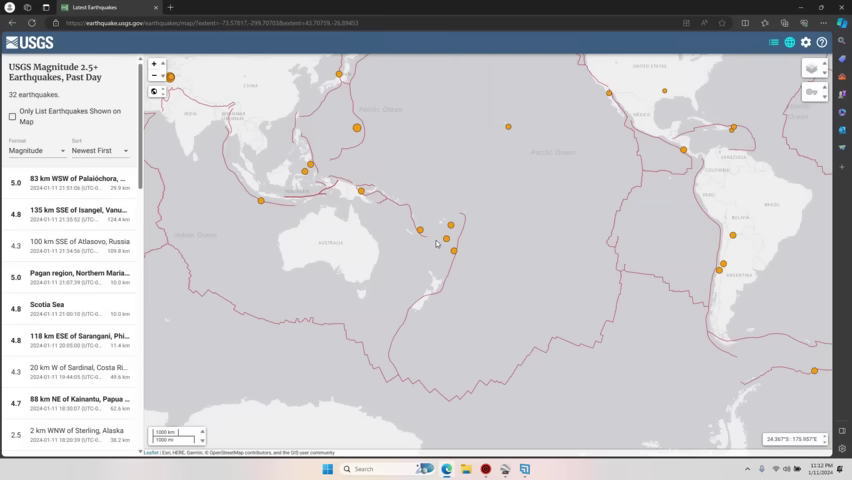
# Shift the USGS map west to reveal Asia, Japan and the 4.3 Atlasovo quake.
pyautogui.moveTo(444, 220); pyautogui.dragTo(465, 265)
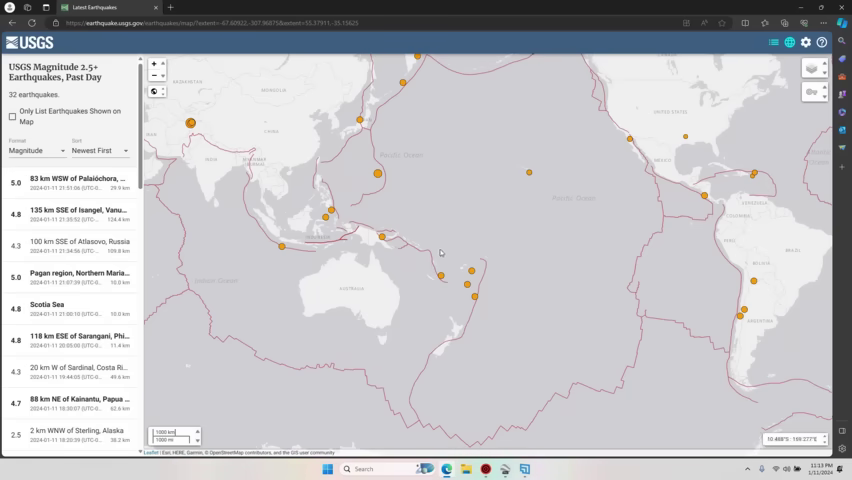
pyautogui.moveTo(440, 252); pyautogui.dragTo(549, 283)
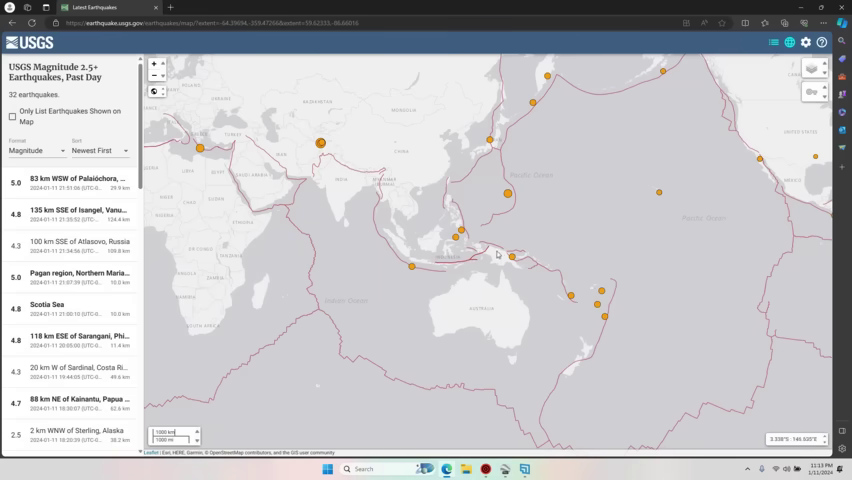
pyautogui.moveTo(434, 236); pyautogui.dragTo(450, 252)
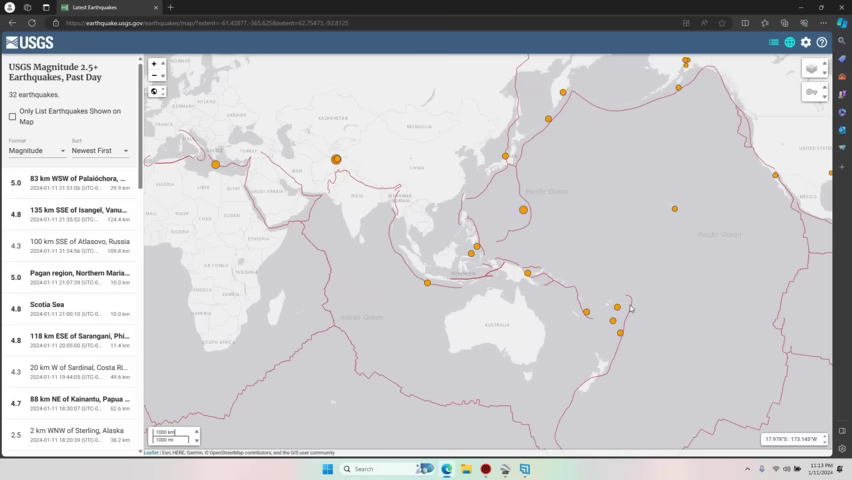
# Open the Atlasovo, Russia quake details and pan the map toward Europe and Africa.
pyautogui.click(506, 157)
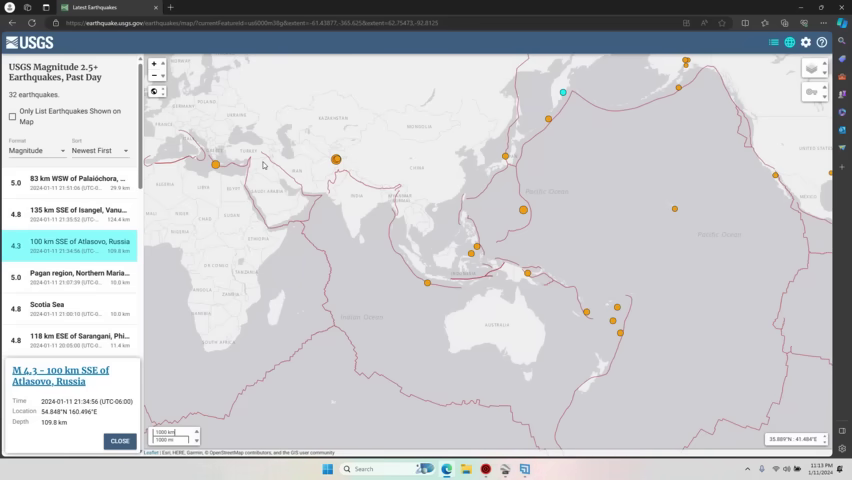
pyautogui.moveTo(341, 169); pyautogui.dragTo(403, 209)
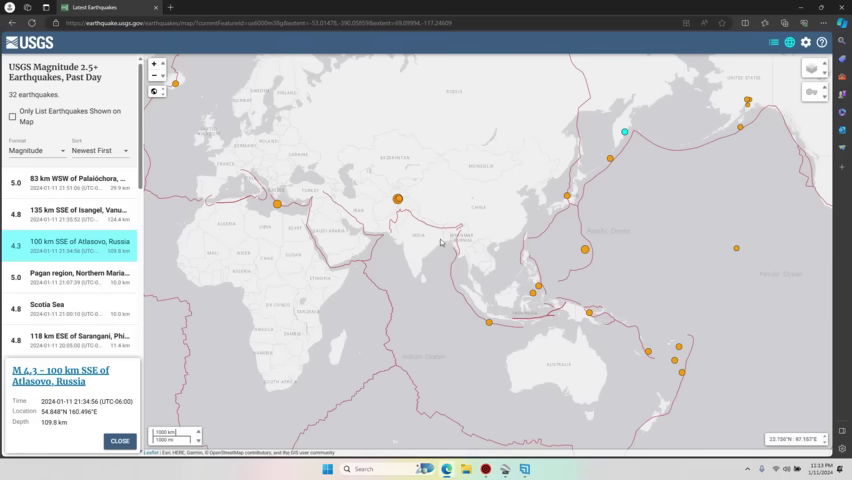
pyautogui.moveTo(393, 211); pyautogui.dragTo(426, 228)
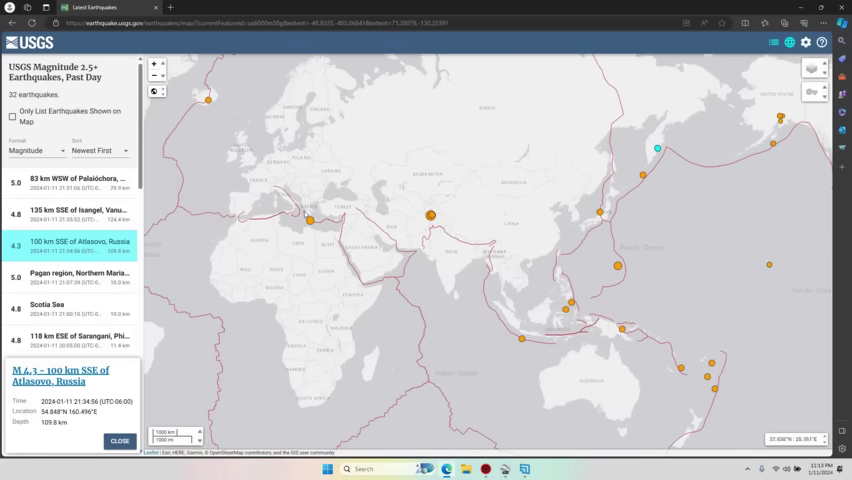
pyautogui.moveTo(214, 104)
pyautogui.mouseDown()
pyautogui.moveTo(336, 127)
pyautogui.moveTo(352, 182)
pyautogui.mouseUp()
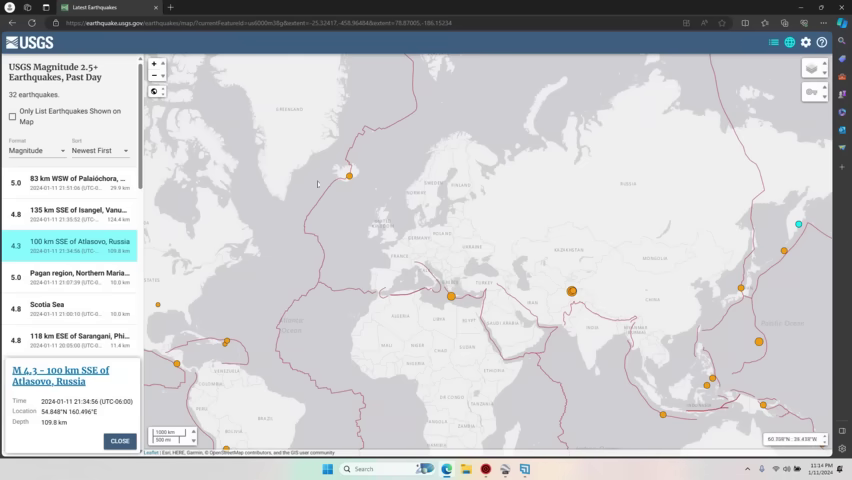
# Swing the map across the Pacific and back to Europe, Greenland and northern Russia.
pyautogui.moveTo(617, 331); pyautogui.dragTo(487, 285)
pyautogui.moveTo(407, 163); pyautogui.dragTo(352, 142)
pyautogui.moveTo(403, 257); pyautogui.dragTo(498, 213)
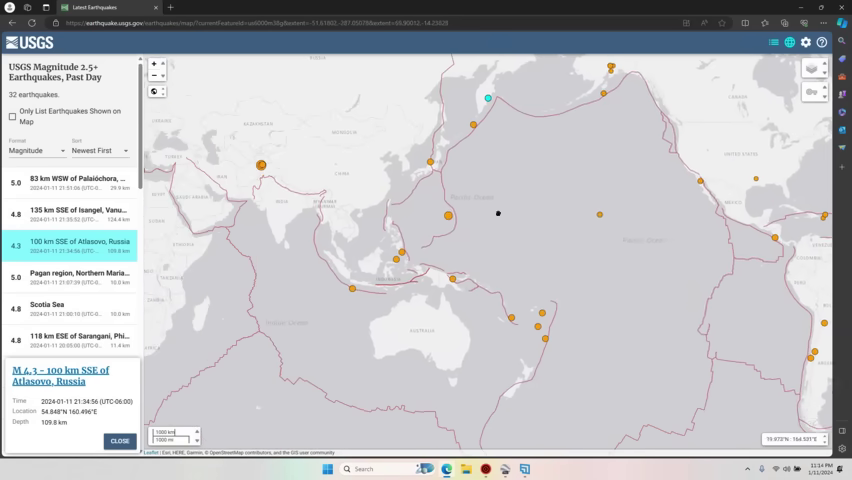
pyautogui.moveTo(277, 171); pyautogui.dragTo(323, 187)
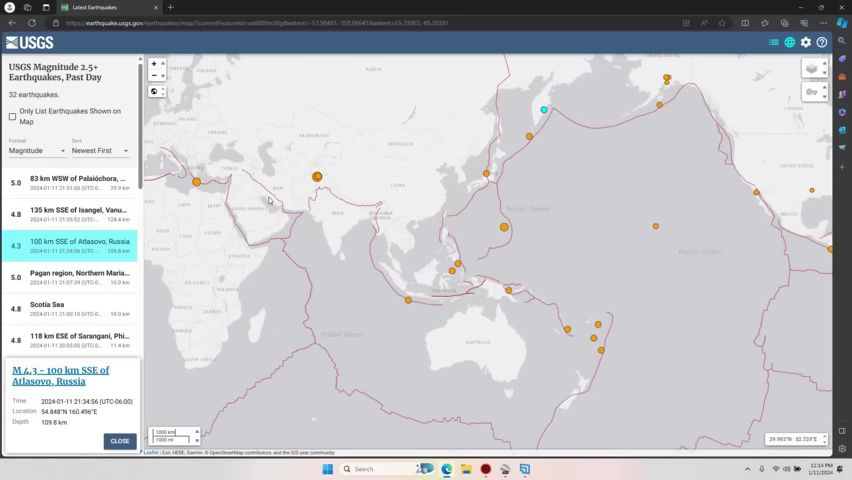
pyautogui.moveTo(269, 199); pyautogui.dragTo(357, 196)
pyautogui.moveTo(254, 188); pyautogui.dragTo(305, 200)
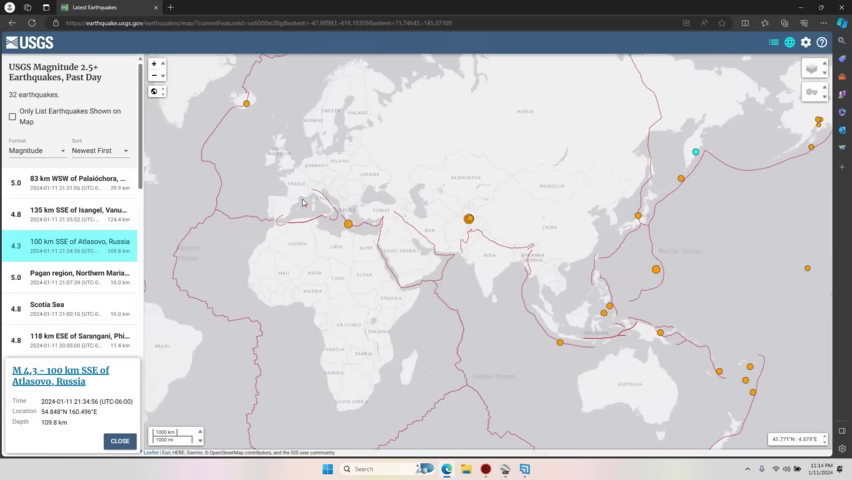
pyautogui.moveTo(247, 104); pyautogui.dragTo(277, 295)
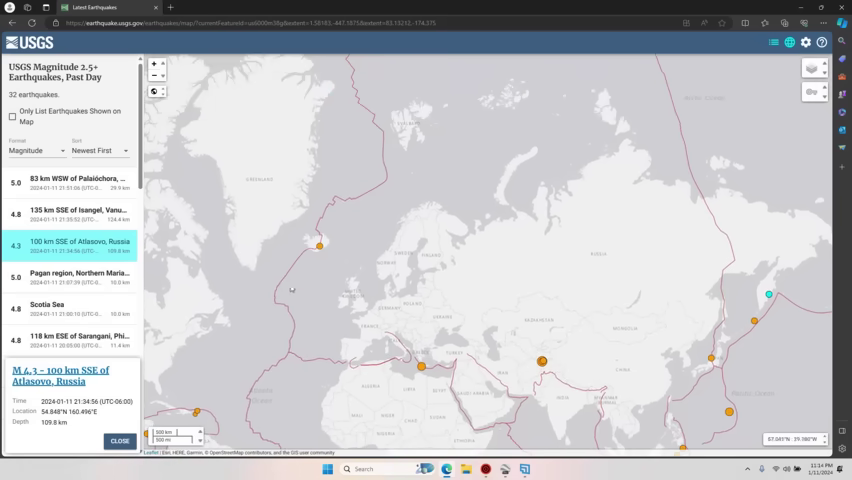
# Fine-tune the map view with the arrow keys, then bring up the Earthquake 3D globe.
pyautogui.press('Up')
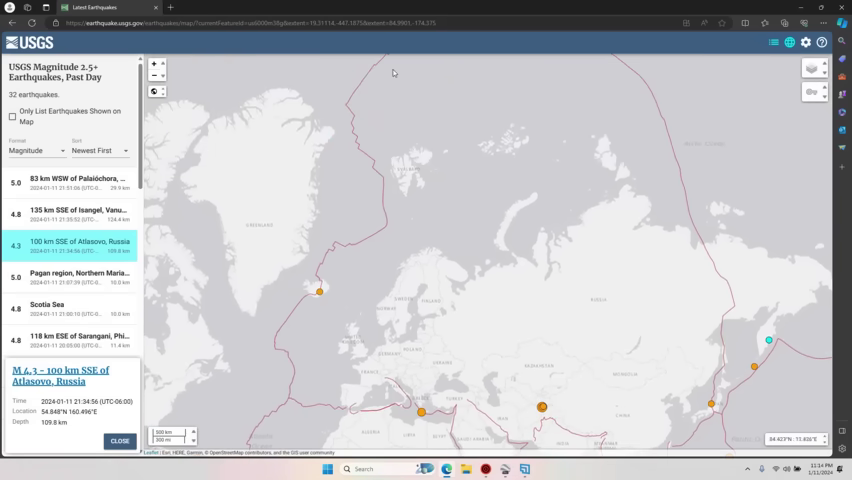
pyautogui.press('Down')
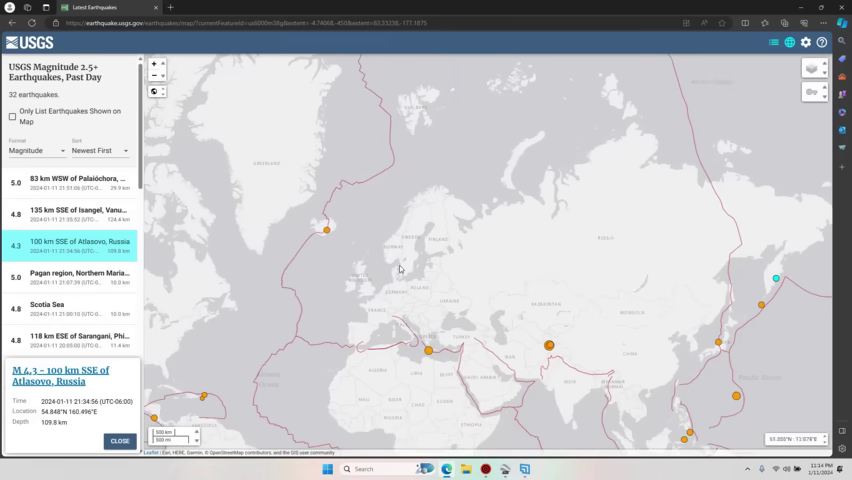
pyautogui.press('Down')
pyautogui.press('Right')
pyautogui.click(485, 468)
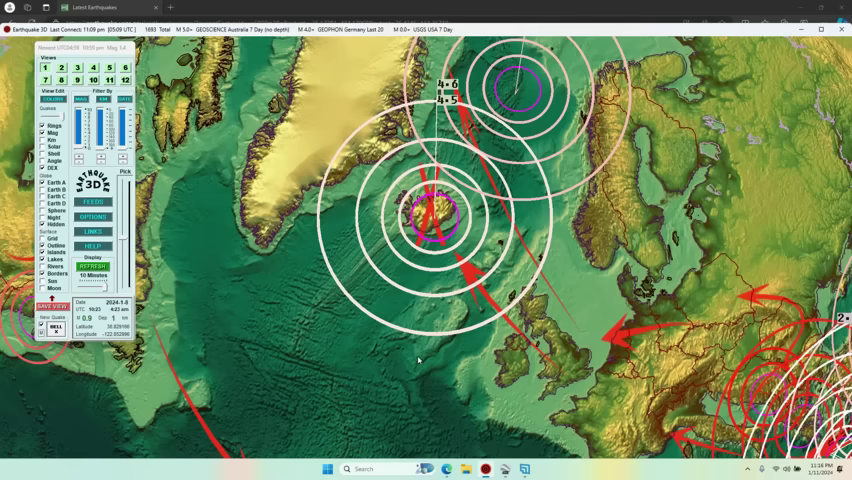
pyautogui.scroll(3, 338, 287)
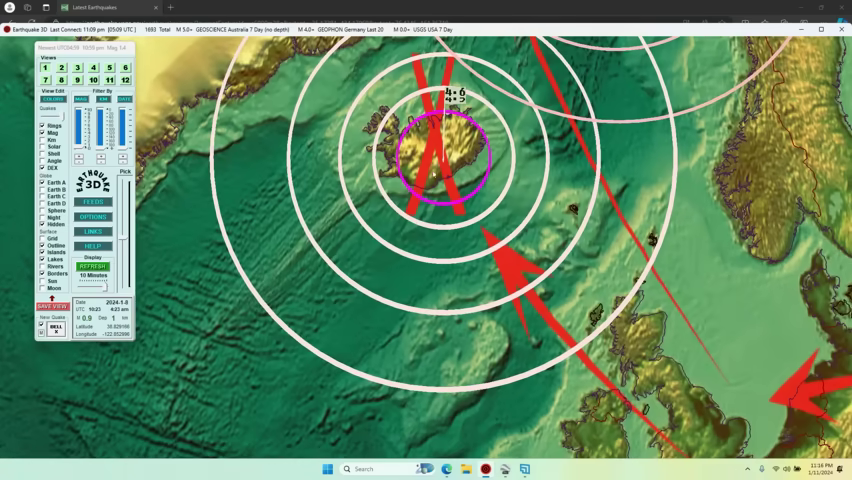
pyautogui.scroll(3, 424, 157)
pyautogui.scroll(-2, 424, 157)
pyautogui.scroll(2, 427, 303)
pyautogui.scroll(-2, 427, 303)
pyautogui.moveTo(427, 303); pyautogui.dragTo(559, 270)
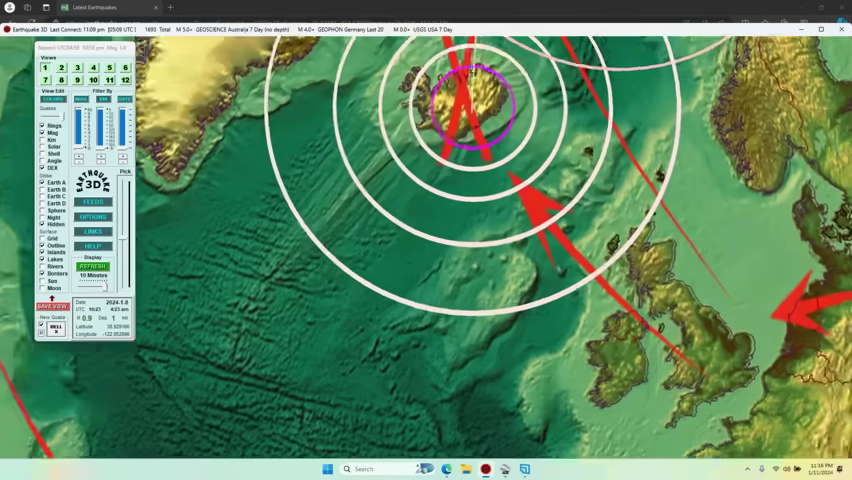
pyautogui.scroll(-2, 559, 270)
pyautogui.scroll(-2, 480, 330)
pyautogui.scroll(-1, 394, 405)
pyautogui.moveTo(394, 405); pyautogui.dragTo(298, 300)
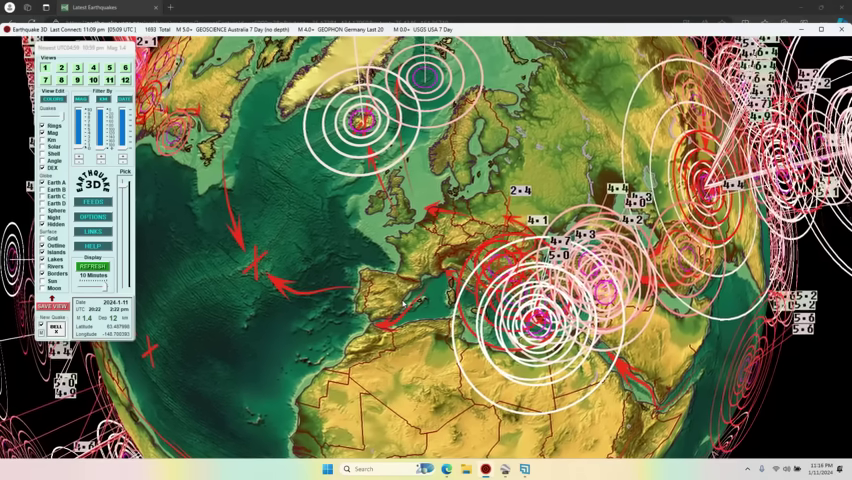
pyautogui.scroll(3, 404, 302)
pyautogui.moveTo(404, 302)
pyautogui.mouseDown()
pyautogui.moveTo(390, 226)
pyautogui.moveTo(390, 330)
pyautogui.mouseUp()
pyautogui.scroll(2, 390, 330)
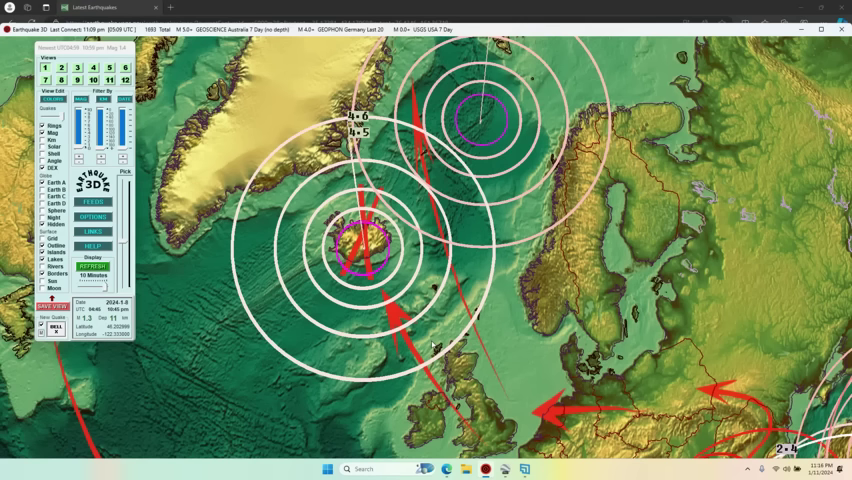
pyautogui.scroll(-3, 465, 283)
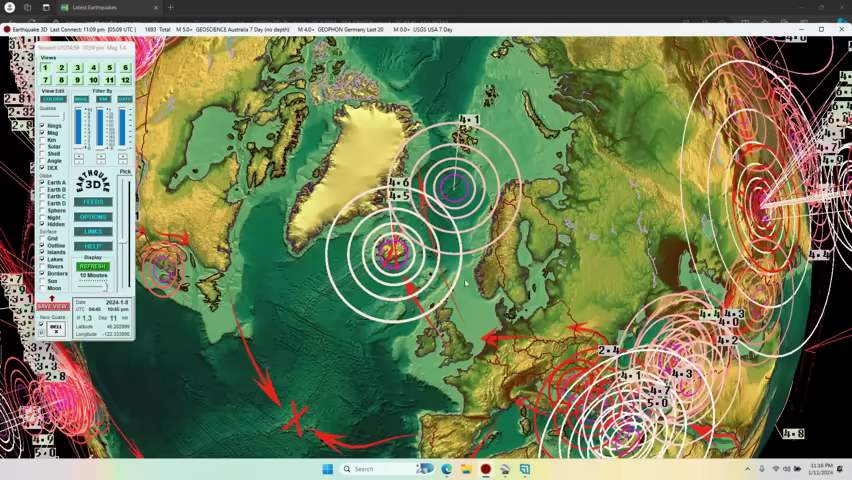
pyautogui.scroll(1, 465, 295)
pyautogui.scroll(1, 458, 250)
pyautogui.scroll(1, 448, 178)
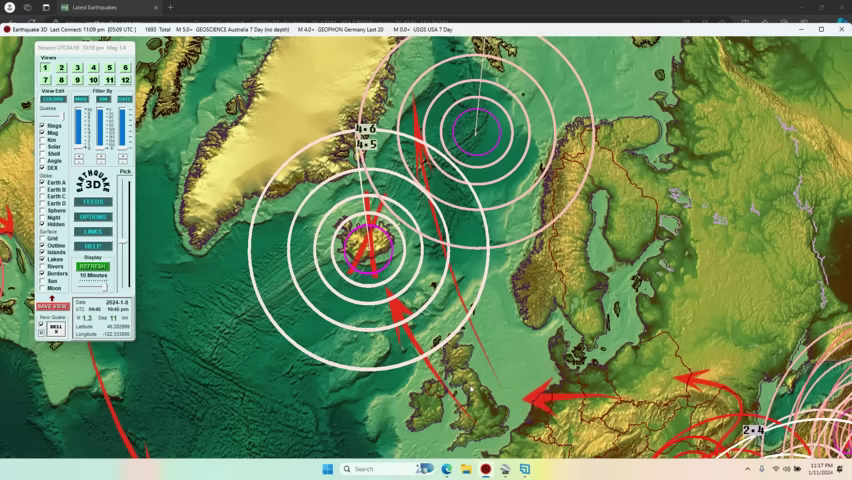
pyautogui.scroll(-3, 470, 385)
pyautogui.scroll(-3, 450, 365)
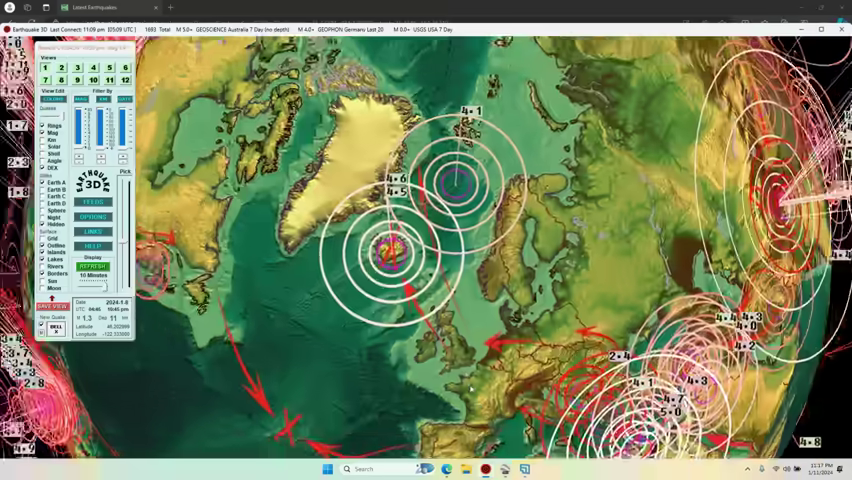
pyautogui.scroll(-3, 430, 340)
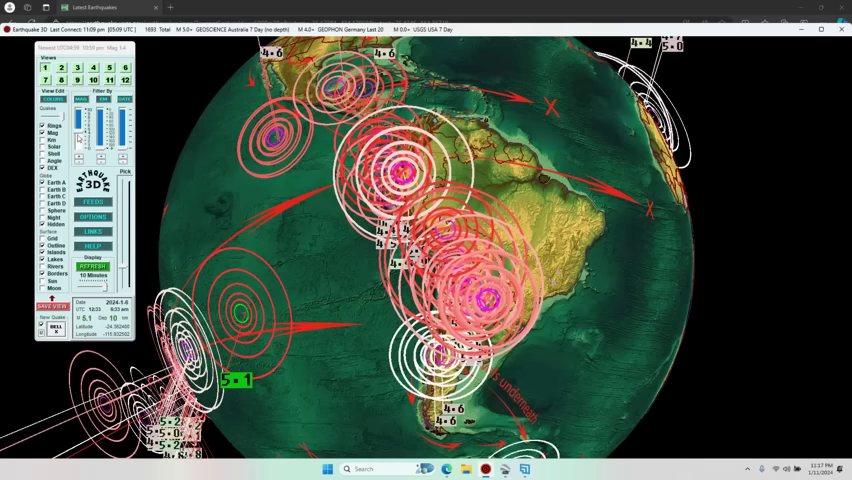
# Lower the magnitude filter to hide most quakes, then restore the full set.
pyautogui.moveTo(79, 139); pyautogui.dragTo(84, 132)
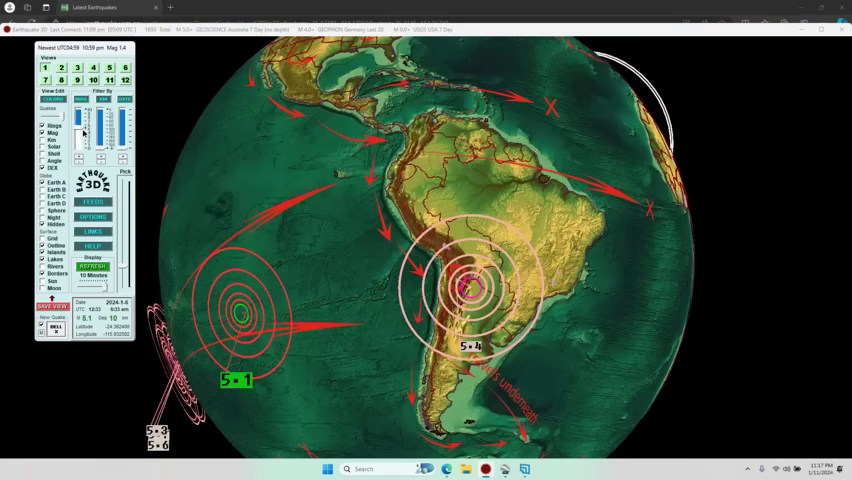
pyautogui.moveTo(84, 132); pyautogui.dragTo(86, 138)
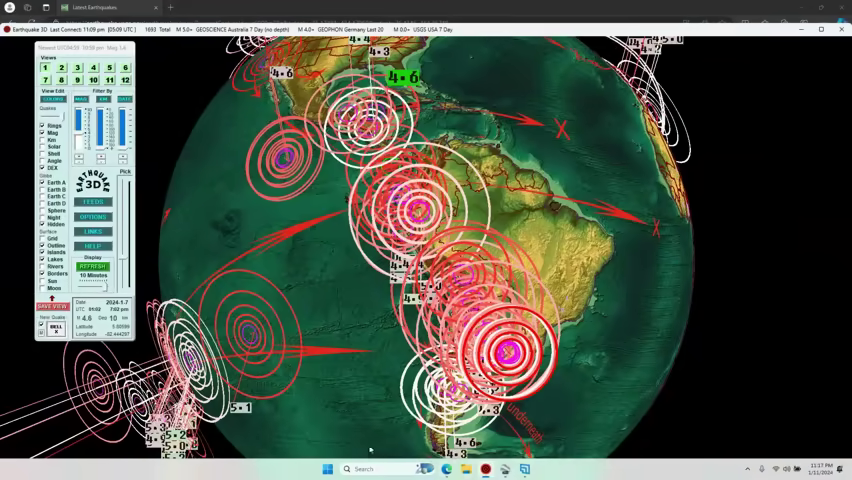
# Pan the USGS map across the Pacific to show South America, Africa and North America.
pyautogui.click(446, 469)
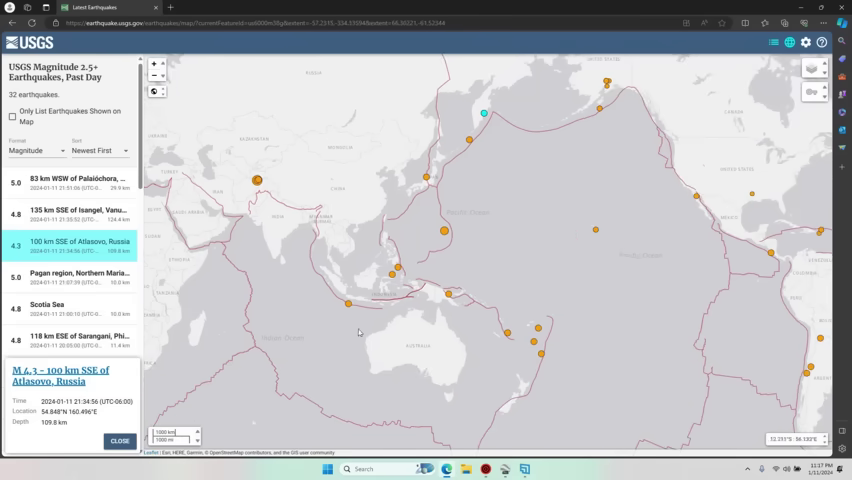
pyautogui.moveTo(388, 295); pyautogui.dragTo(210, 284)
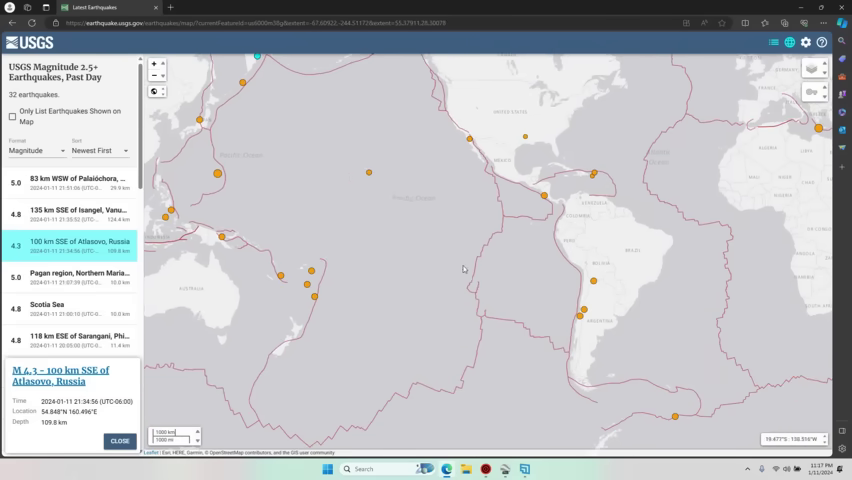
pyautogui.moveTo(481, 270); pyautogui.dragTo(367, 234)
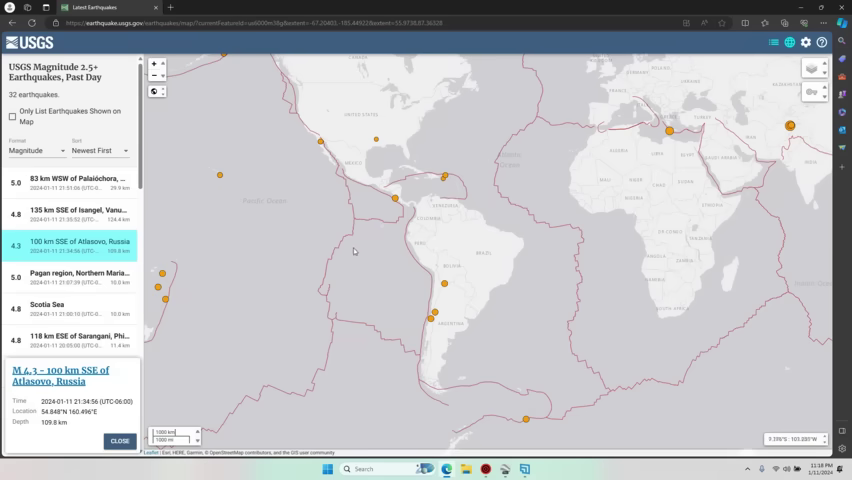
pyautogui.scroll(3, 369, 219)
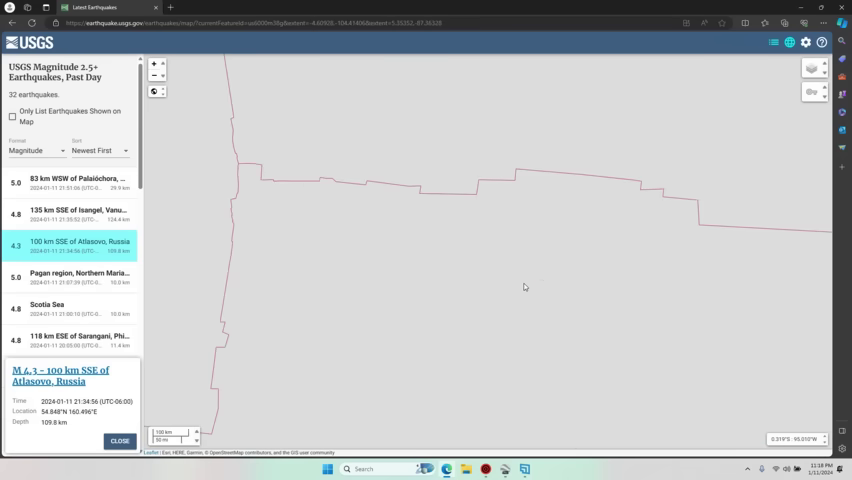
pyautogui.scroll(-3, 524, 287)
pyautogui.moveTo(524, 287); pyautogui.dragTo(469, 189)
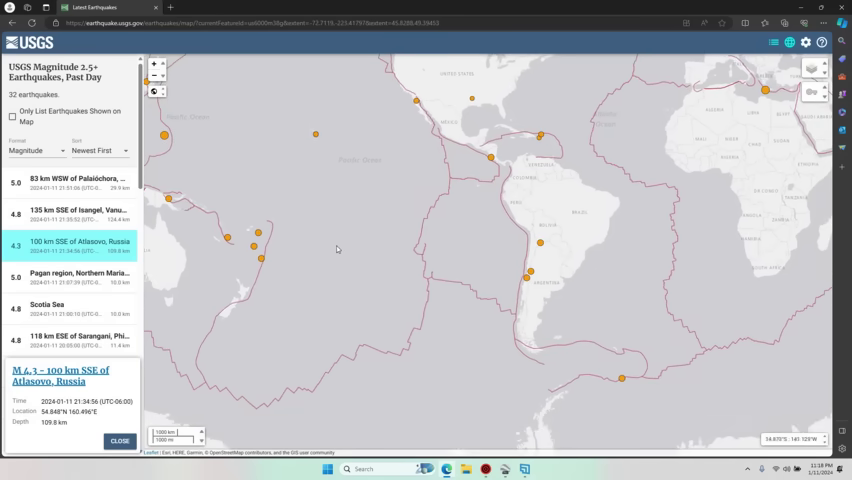
# Bring the Earthquake 3D globe back to the front, currently framing South America's Andes quakes.
pyautogui.click(487, 469)
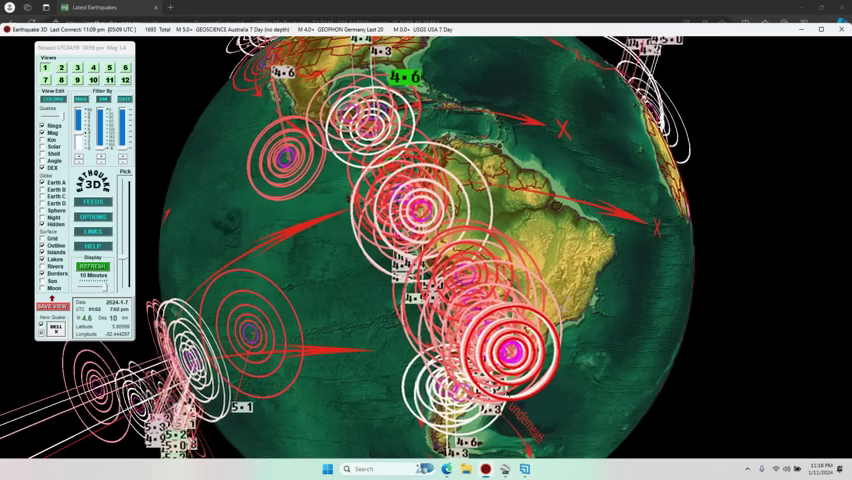